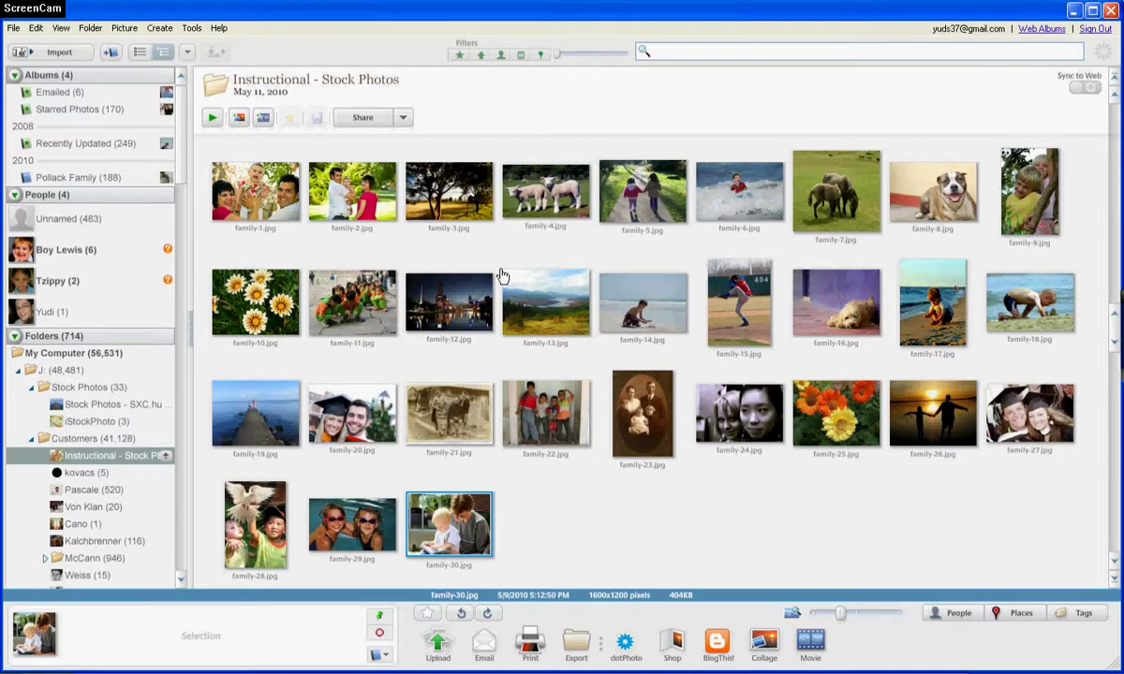
- Open the photo import window from the File menu, then cancel it to return to the library
left_click(15, 29)
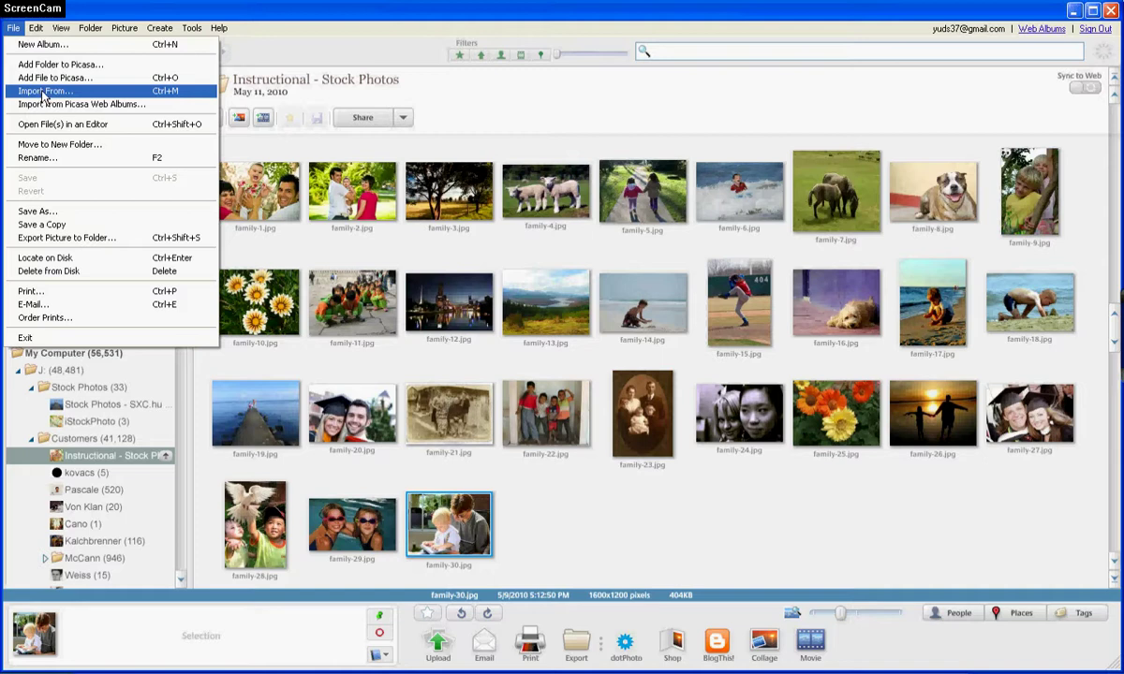
left_click(13, 34)
left_click(13, 31)
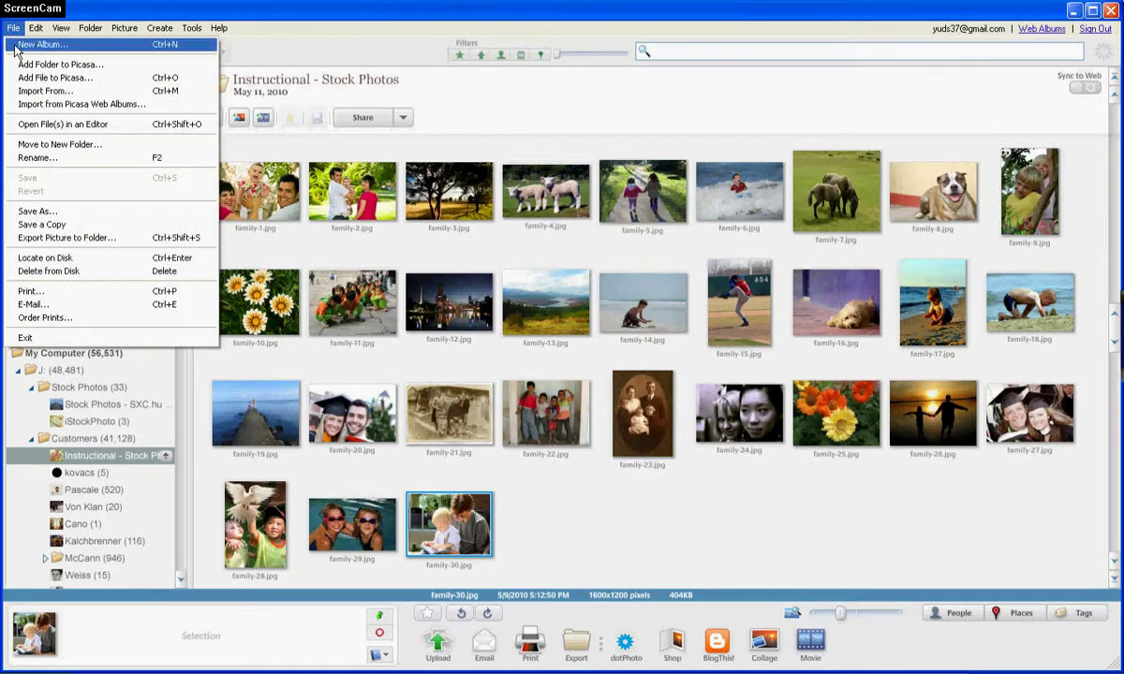
left_click(46, 92)
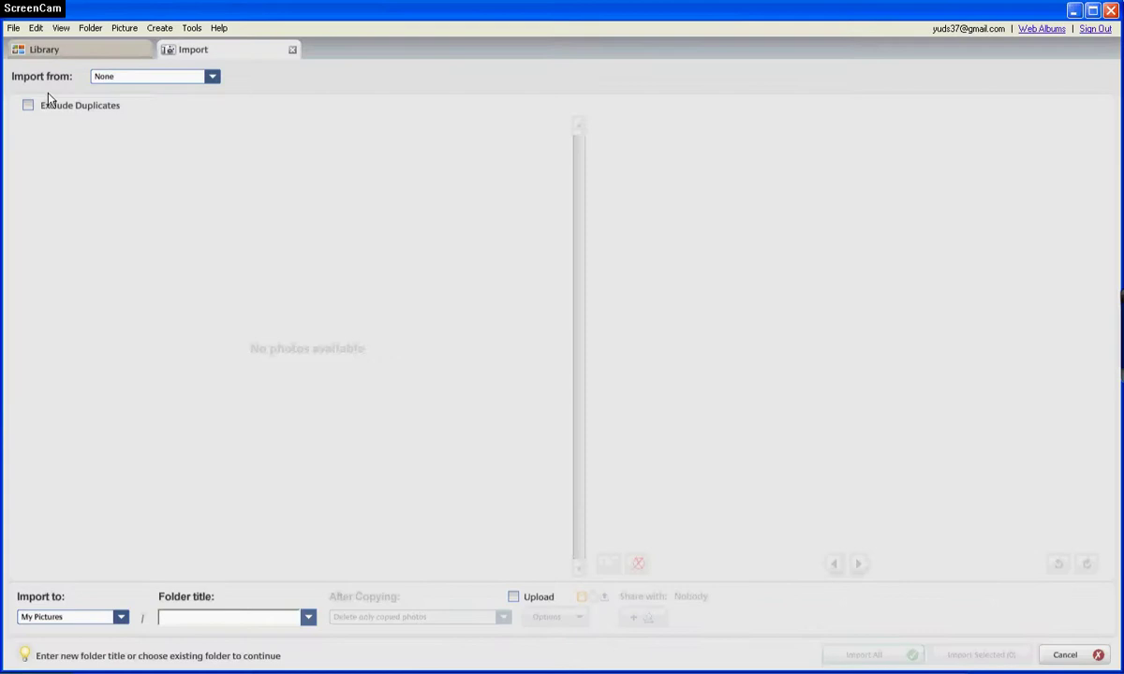
left_click(213, 79)
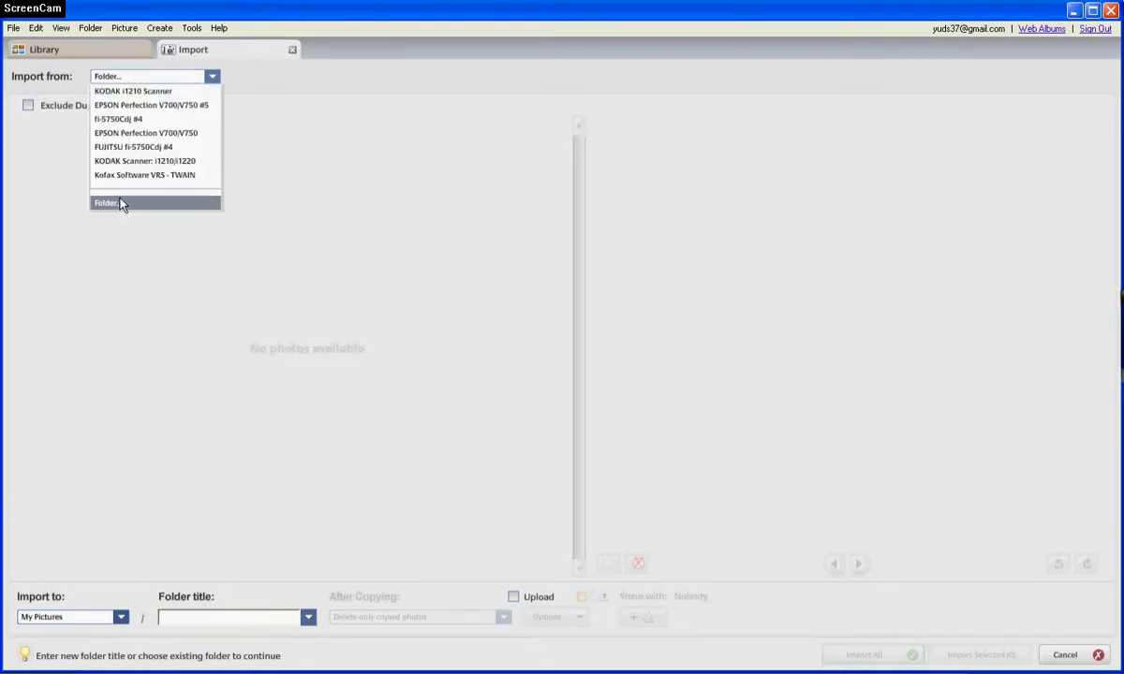
left_click(213, 76)
left_click(1077, 655)
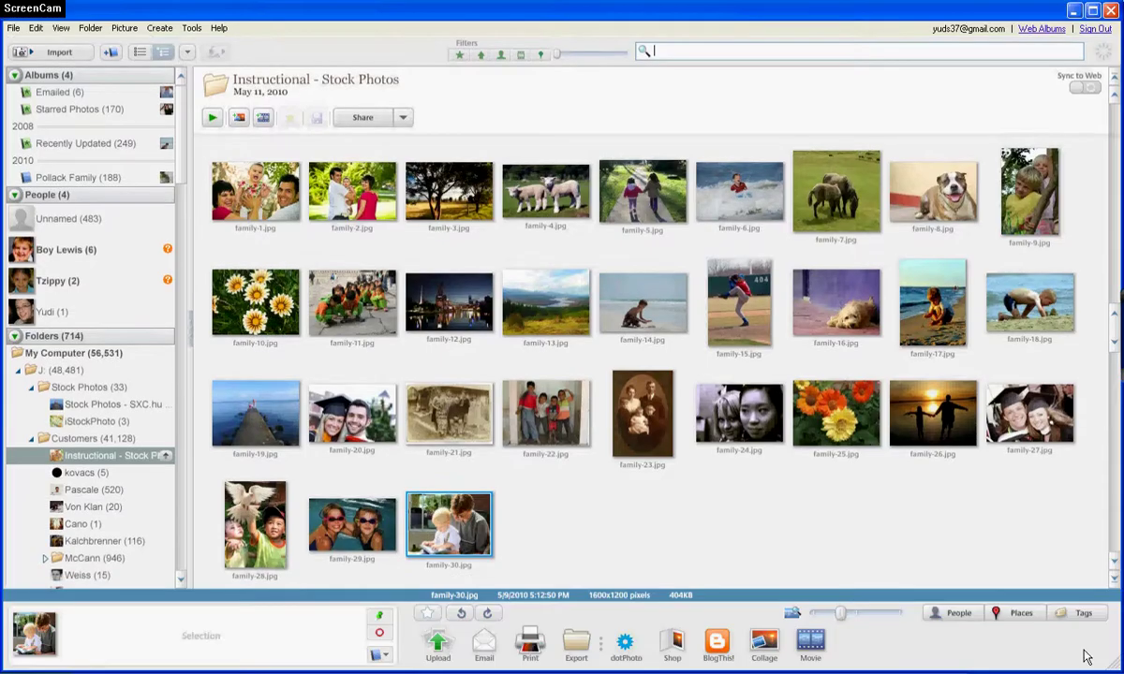
- Select only the family-30 photo and start uploading it to Web Albums
left_click(241, 232)
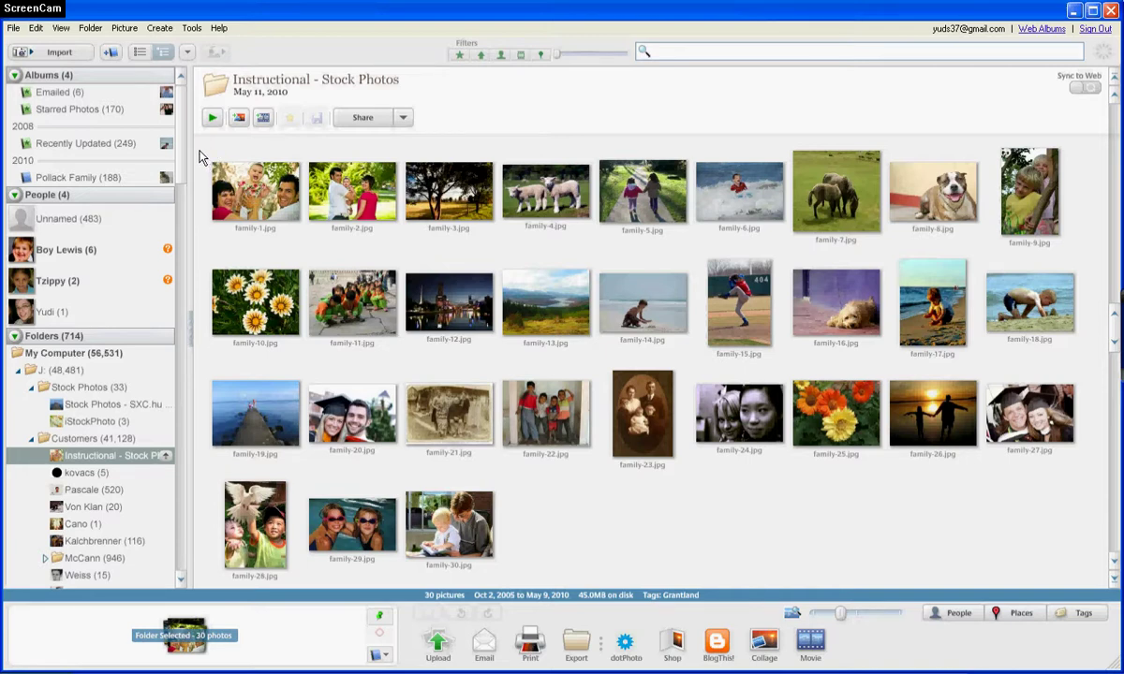
left_click_drag(200, 153, 1108, 580)
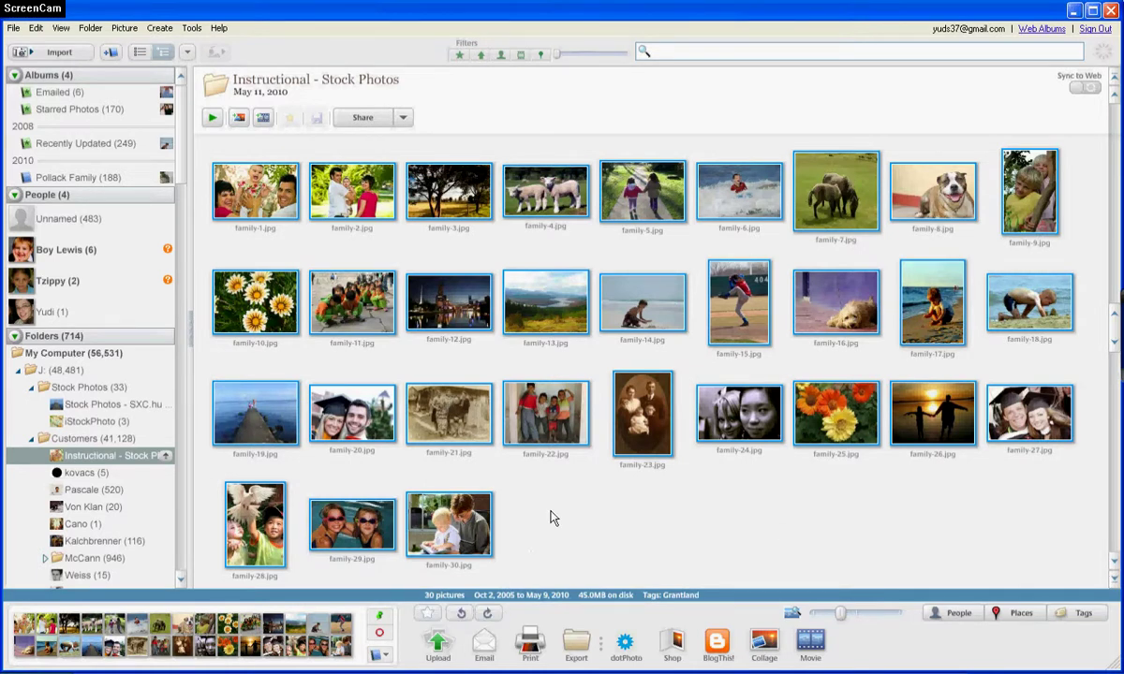
left_click(521, 515)
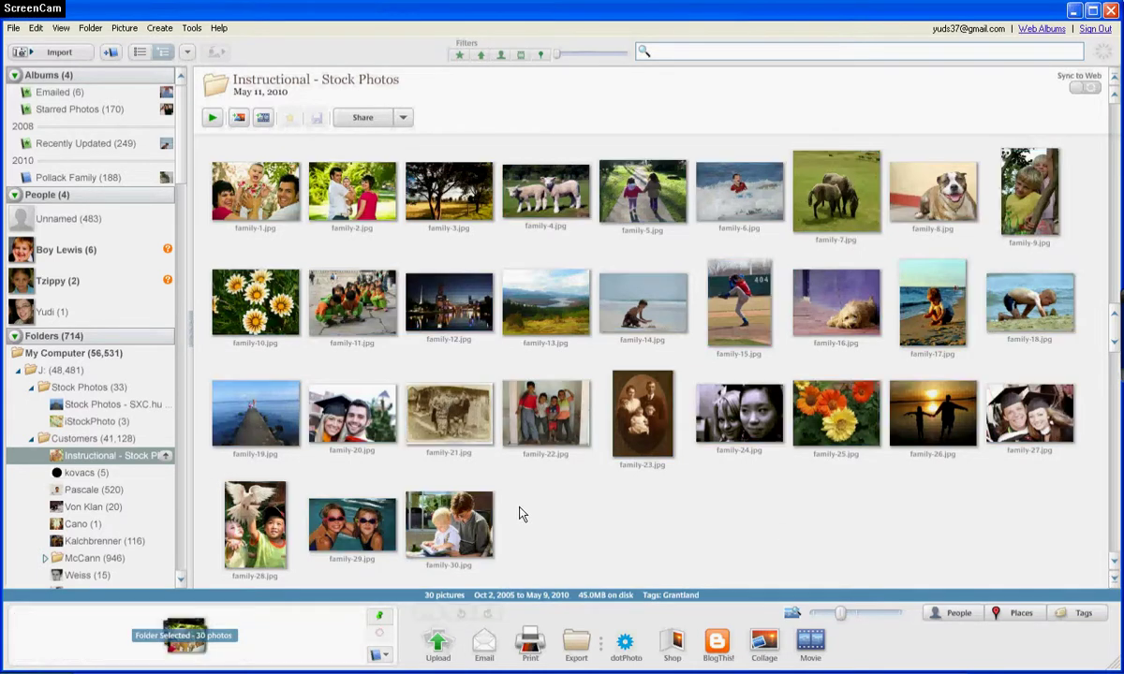
left_click(453, 533)
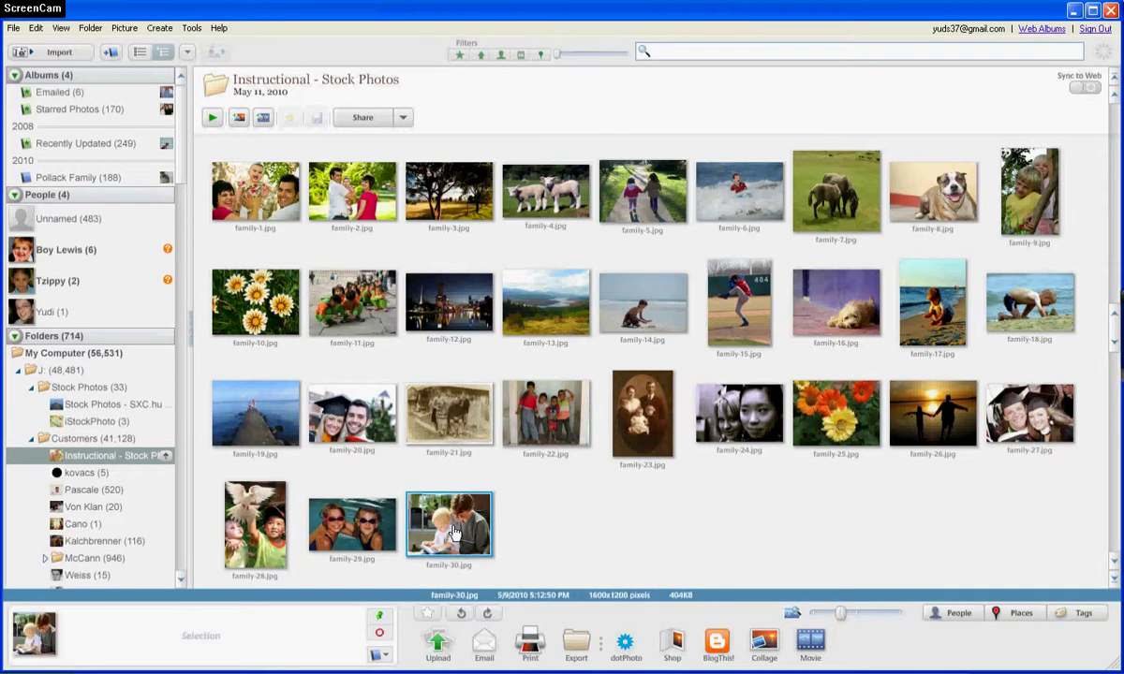
left_click(438, 643)
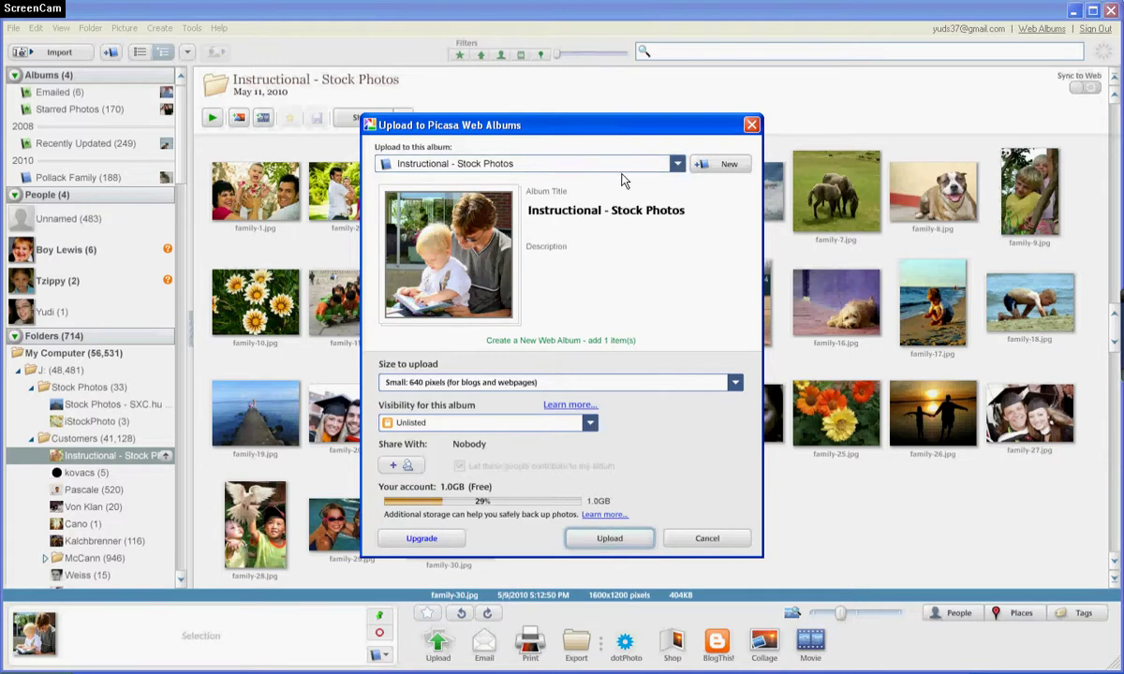
- Target a friend's Test Album by adding the friend's e-mail as a contact to contribute to
left_click(677, 165)
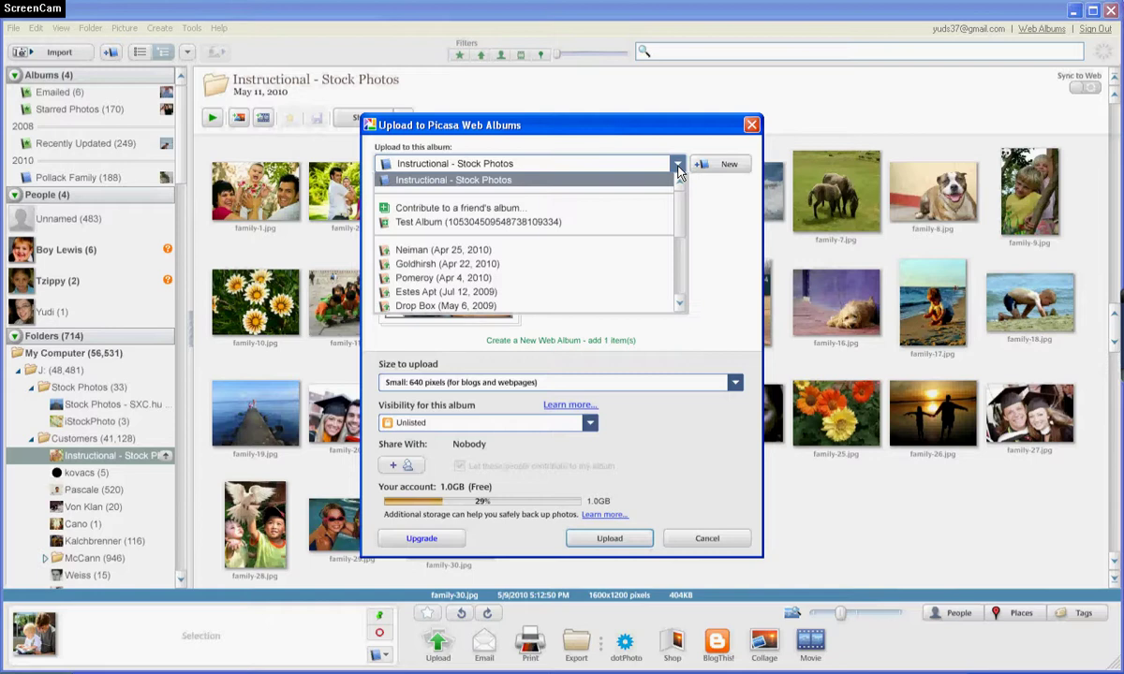
left_click(462, 208)
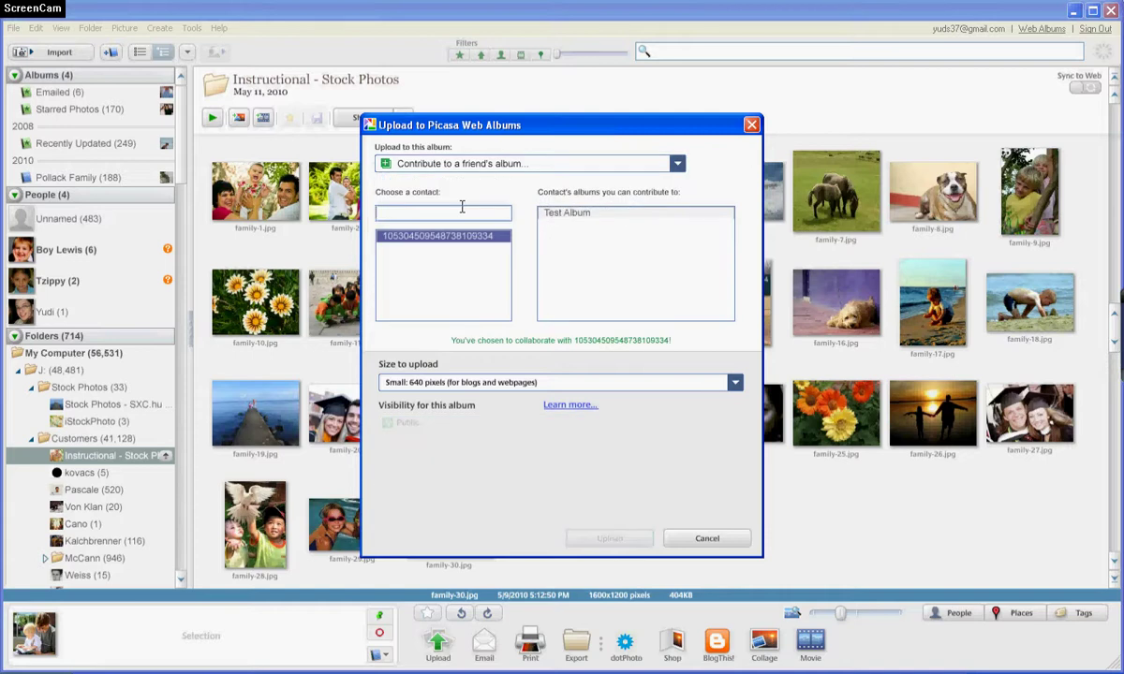
left_click(423, 215)
key("Return")
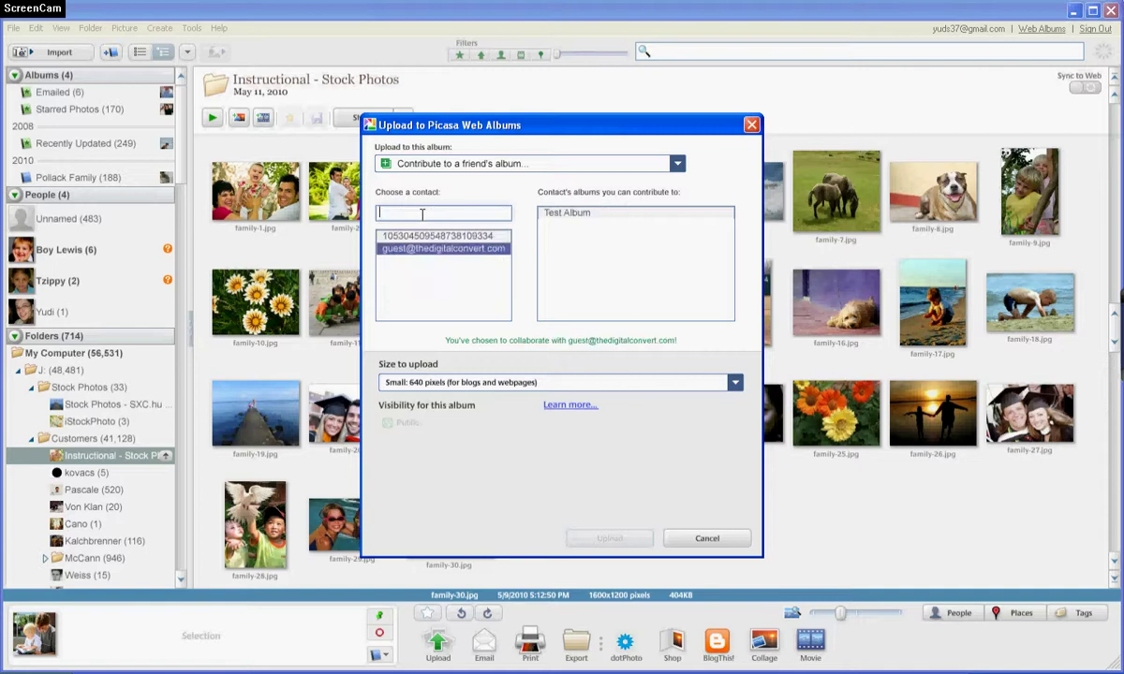
left_click(448, 250)
left_click(572, 216)
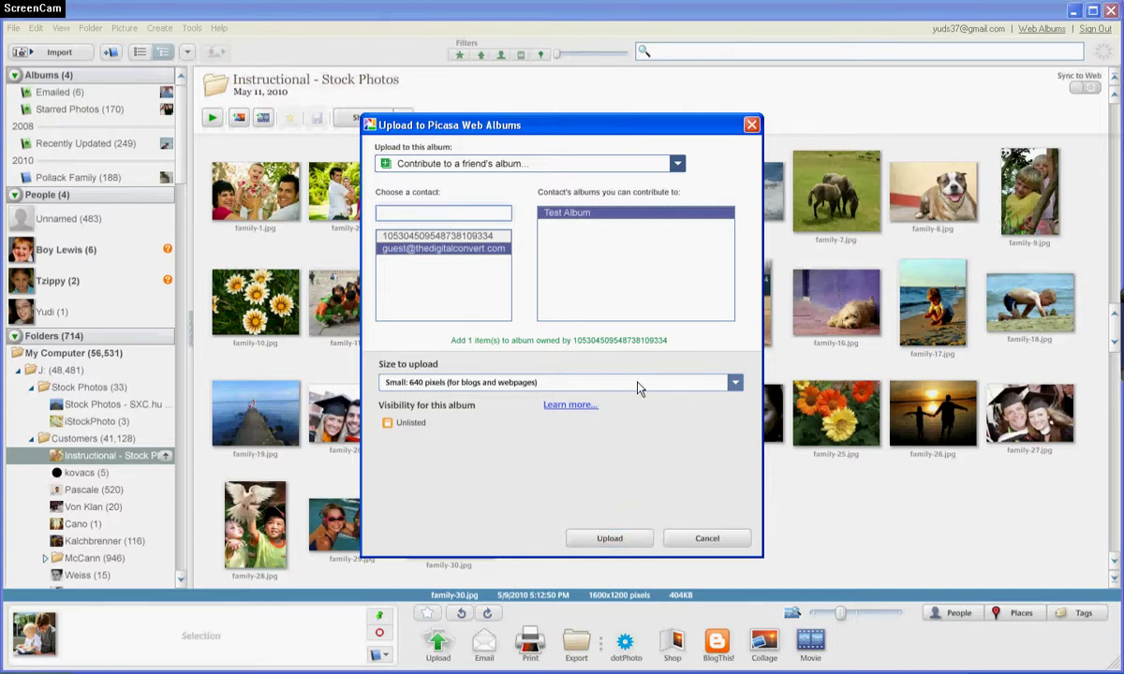
- Upload family-30.jpg to the friend's Test Album at Original size
left_click(735, 386)
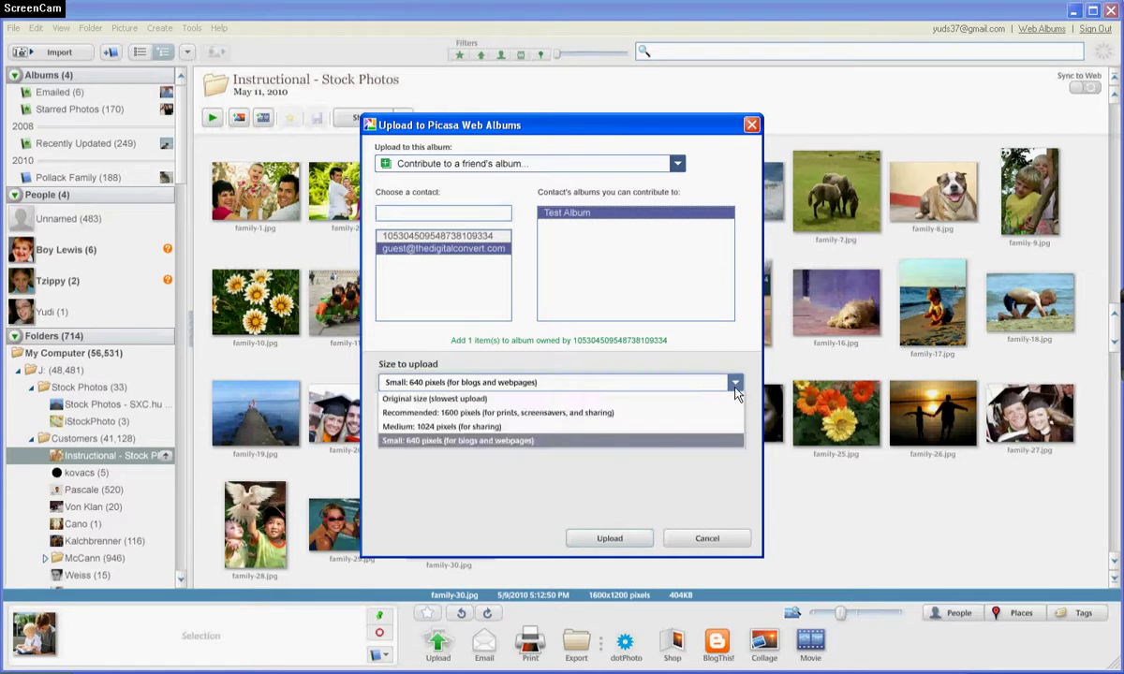
left_click(442, 401)
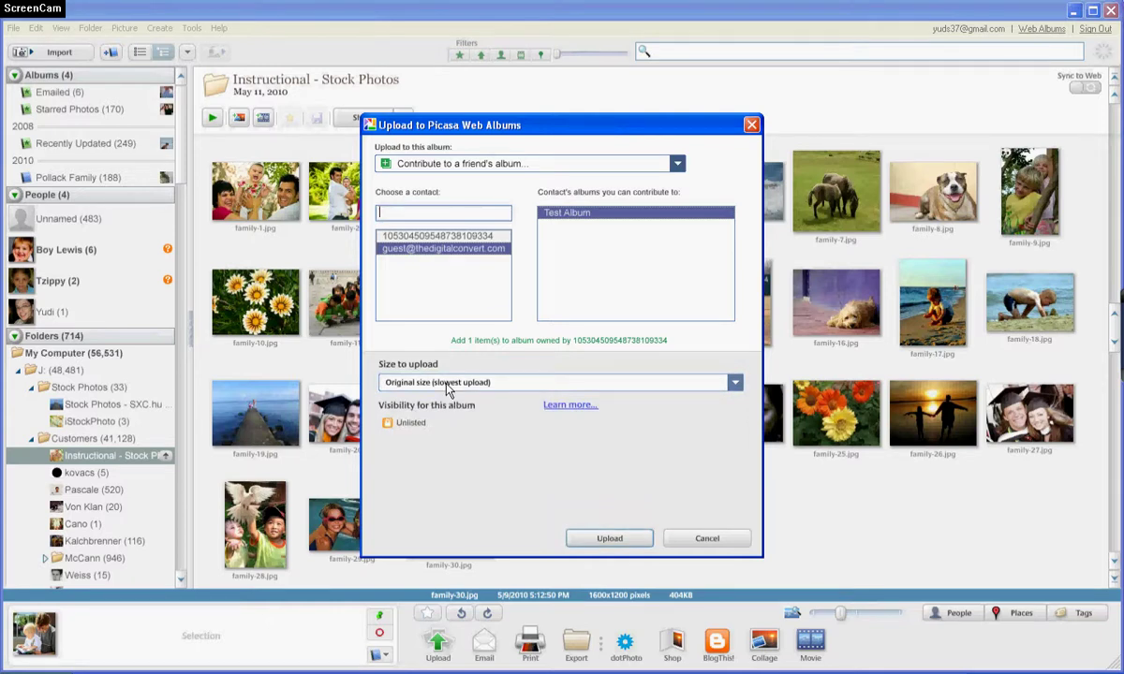
left_click(599, 539)
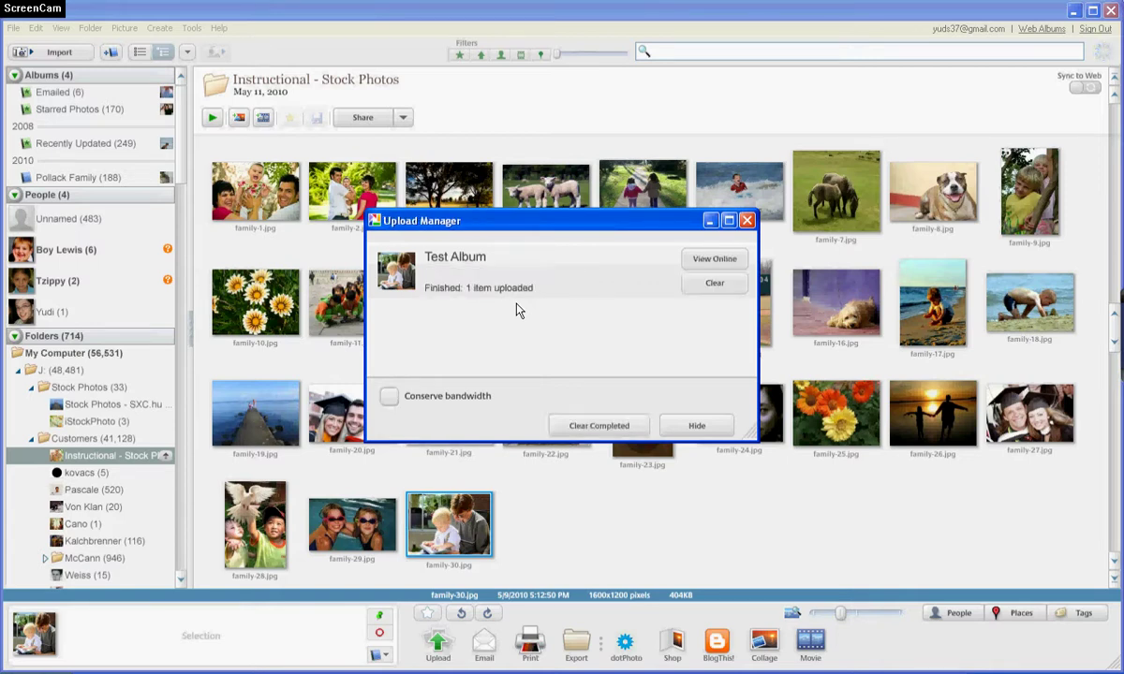
- View the upload online, decline the account switch, and open Test Album from My Photos
left_click(716, 260)
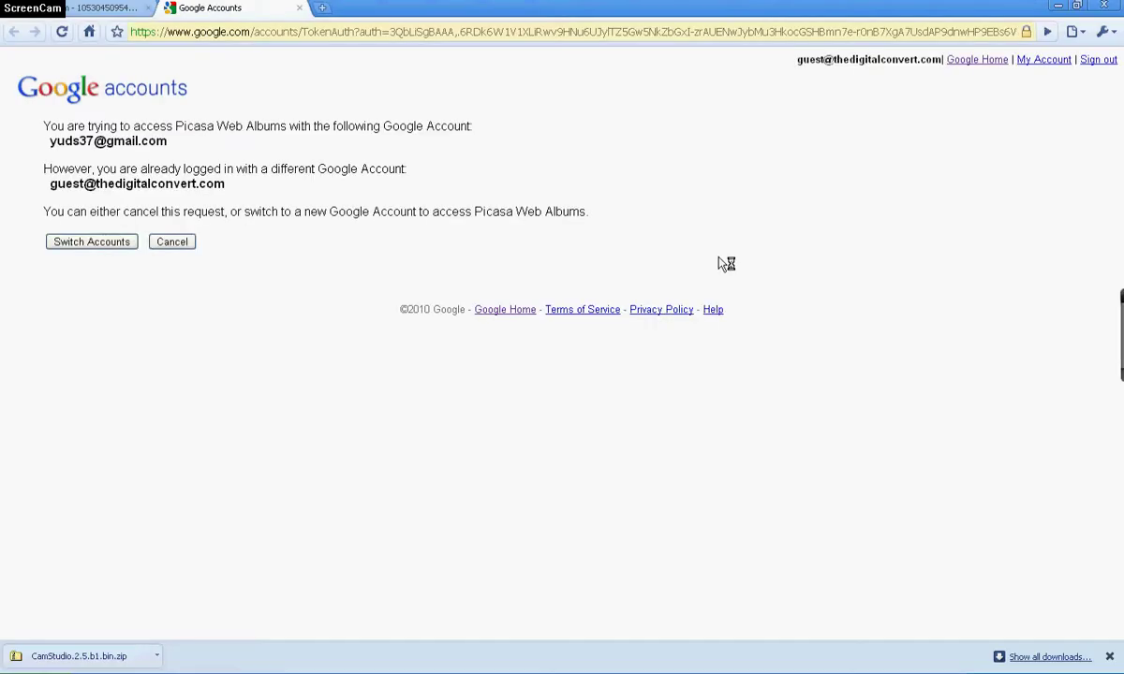
left_click(192, 244)
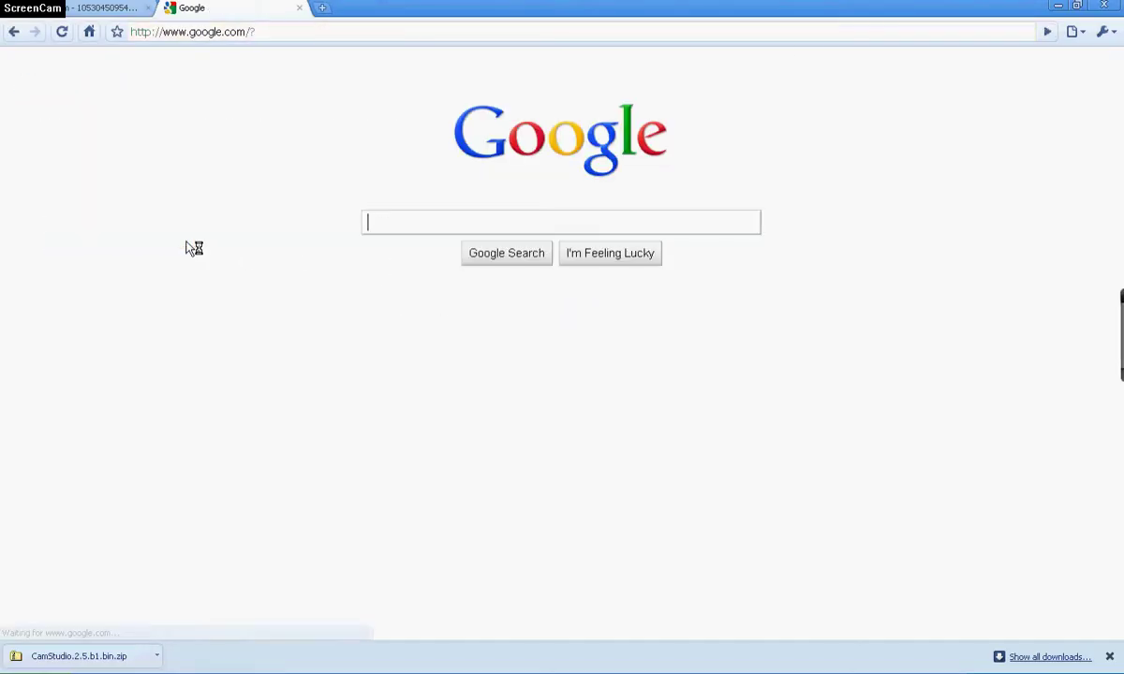
left_click(90, 10)
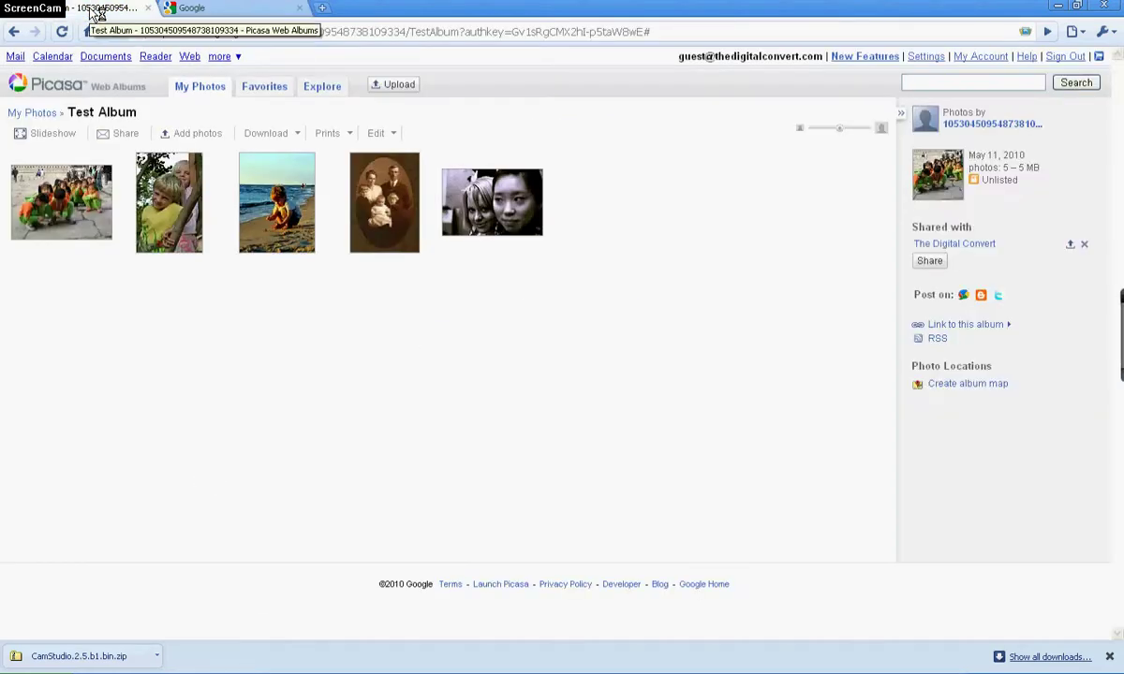
left_click(54, 113)
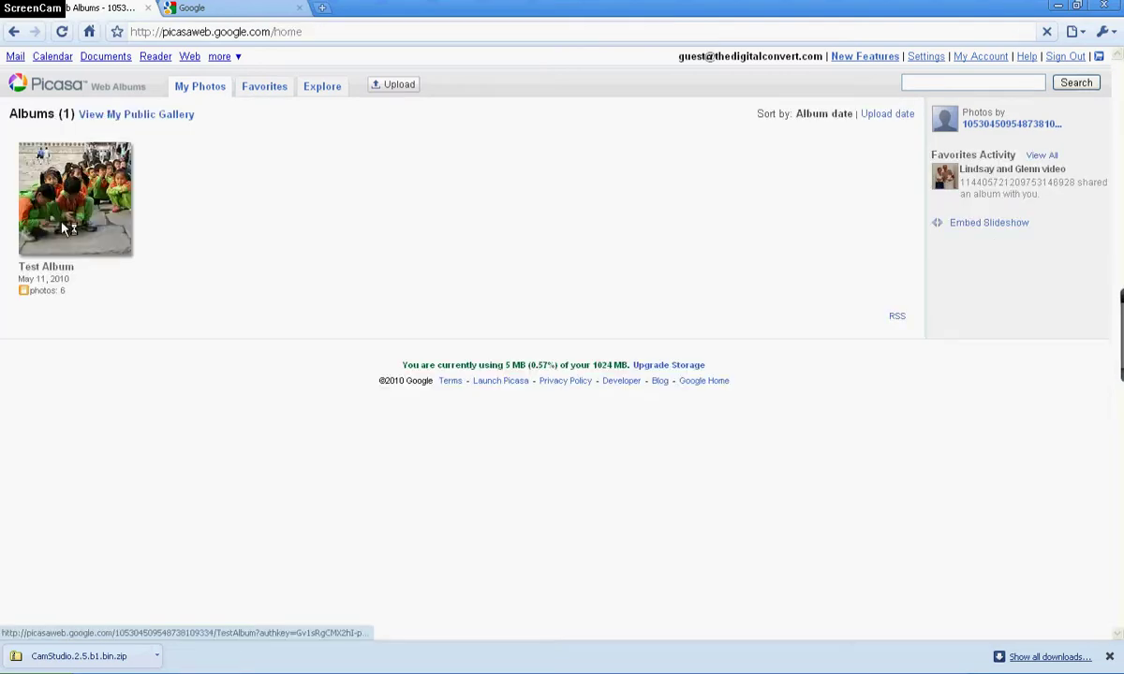
left_click(67, 216)
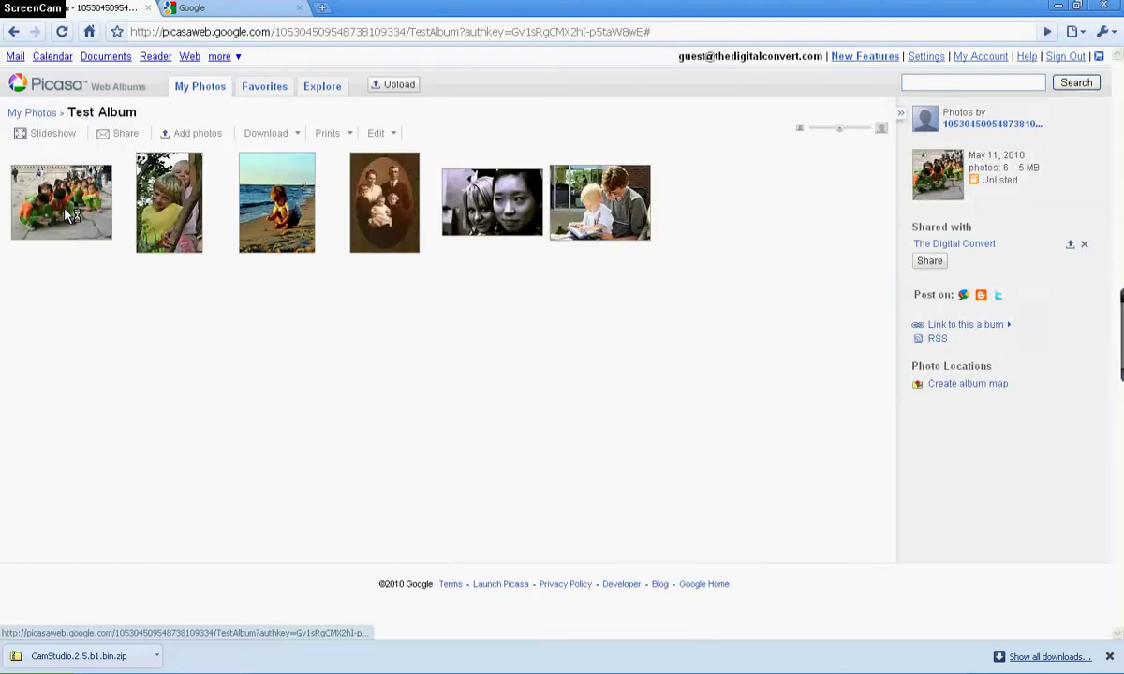
left_click(592, 214)
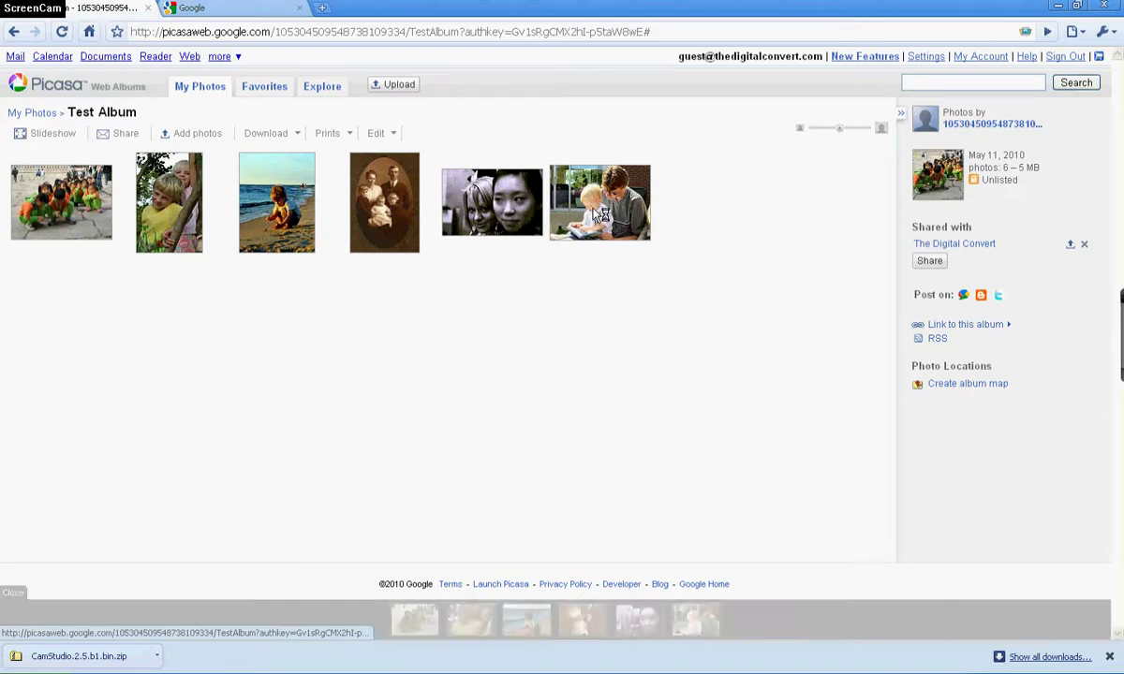
left_click(494, 38)
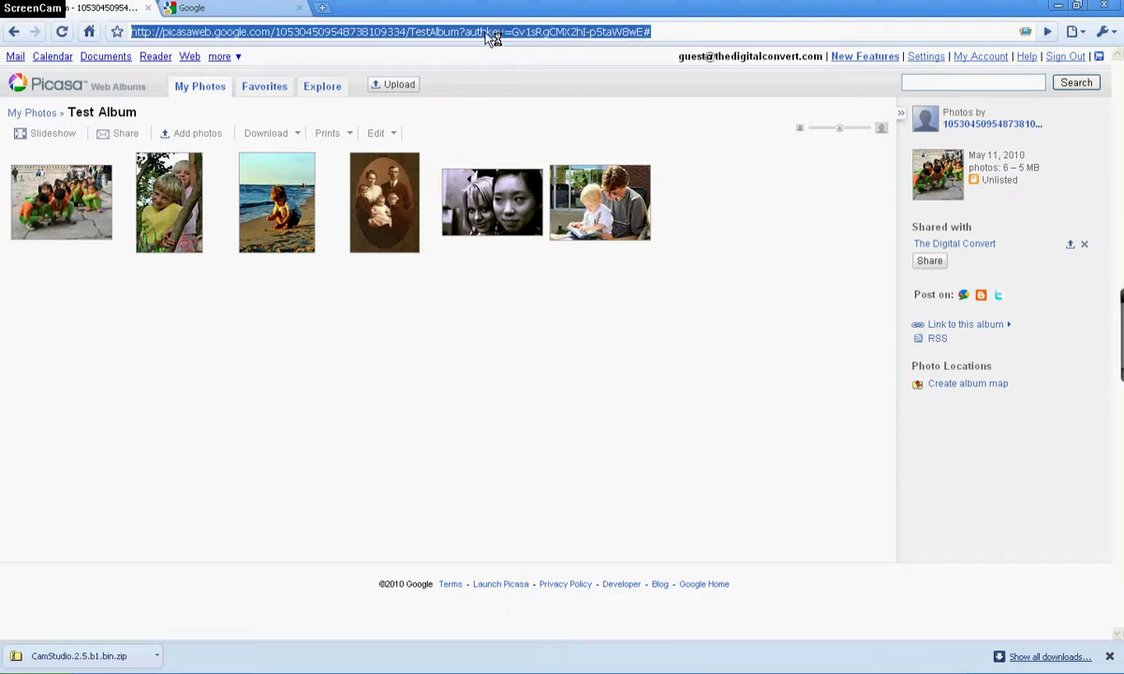
type("picasaweb")
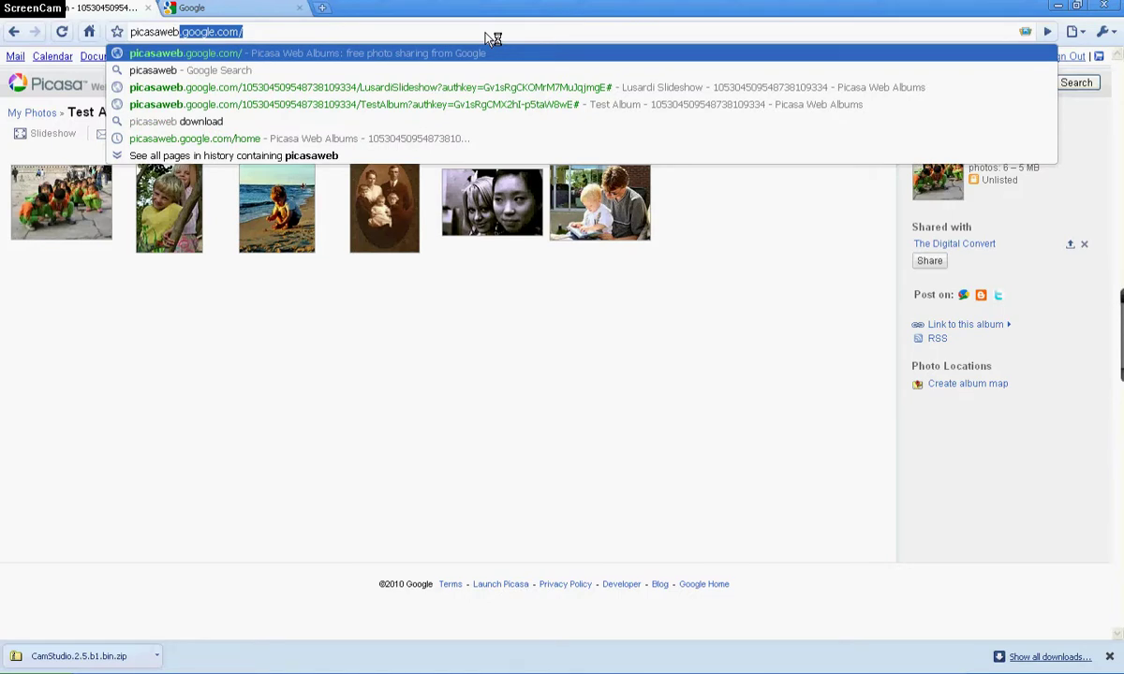
type(".google")
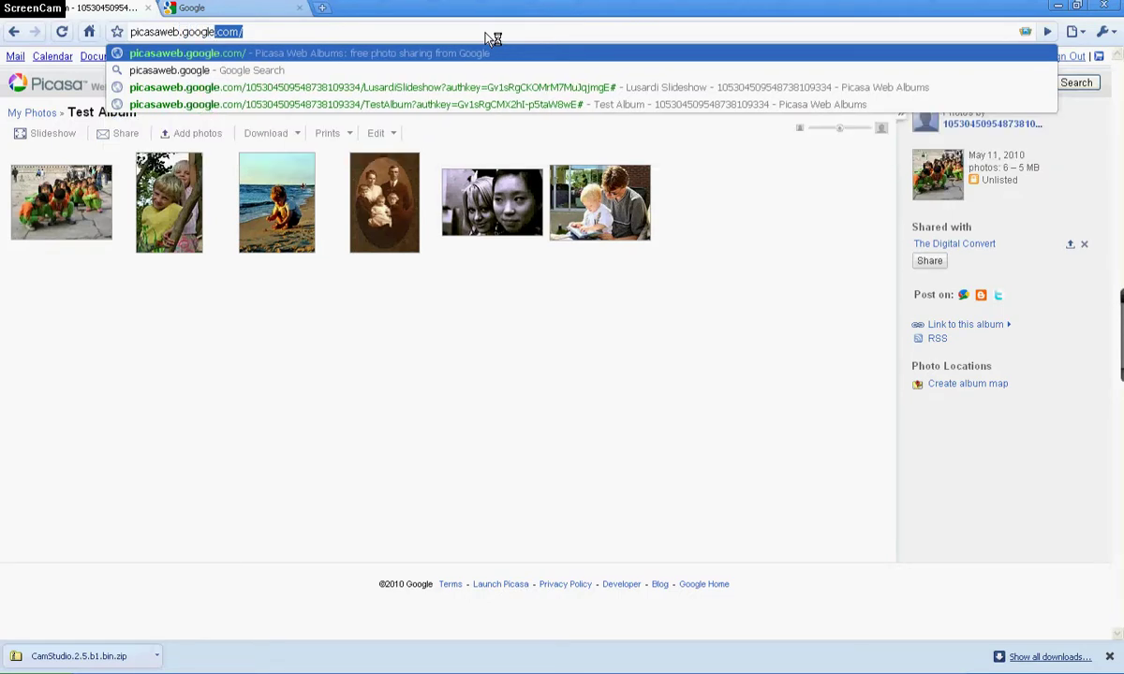
type(".com")
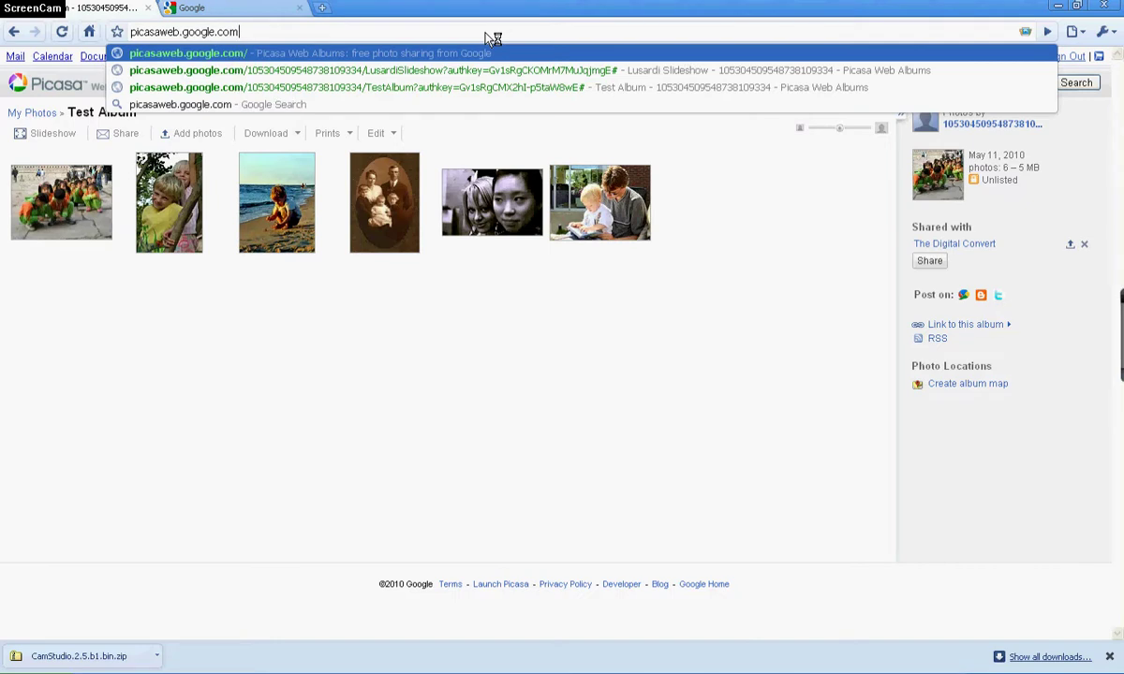
key("BackSpace")
key("BackSpace")
key("BackSpace")
key("BackSpace")
key("BackSpace")
key("BackSpace")
key("BackSpace")
key("BackSpace")
key("BackSpace")
key("BackSpace")
key("BackSpace")
key("BackSpace")
key("BackSpace")
key("BackSpace")
key("BackSpace")
key("BackSpace")
key("BackSpace")
key("BackSpace")
key("BackSpace")
key("BackSpace")
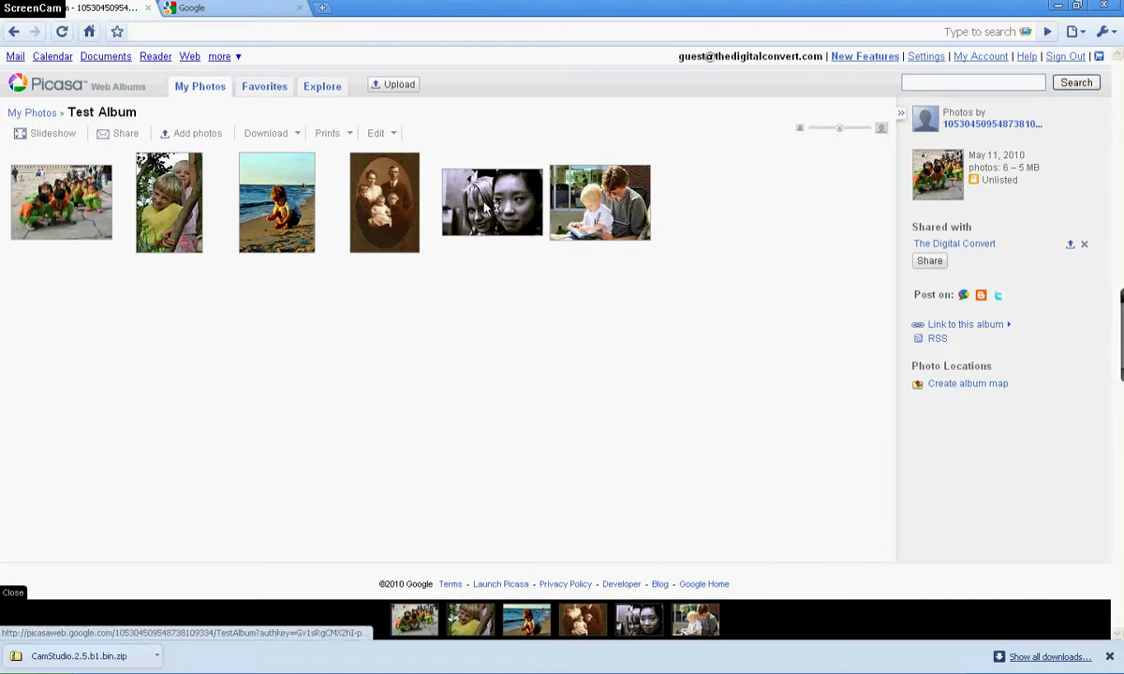
- Use Organize & Reorder to move the children-in-green photo last and the kids-by-the-tree photo fourth
left_click(395, 136)
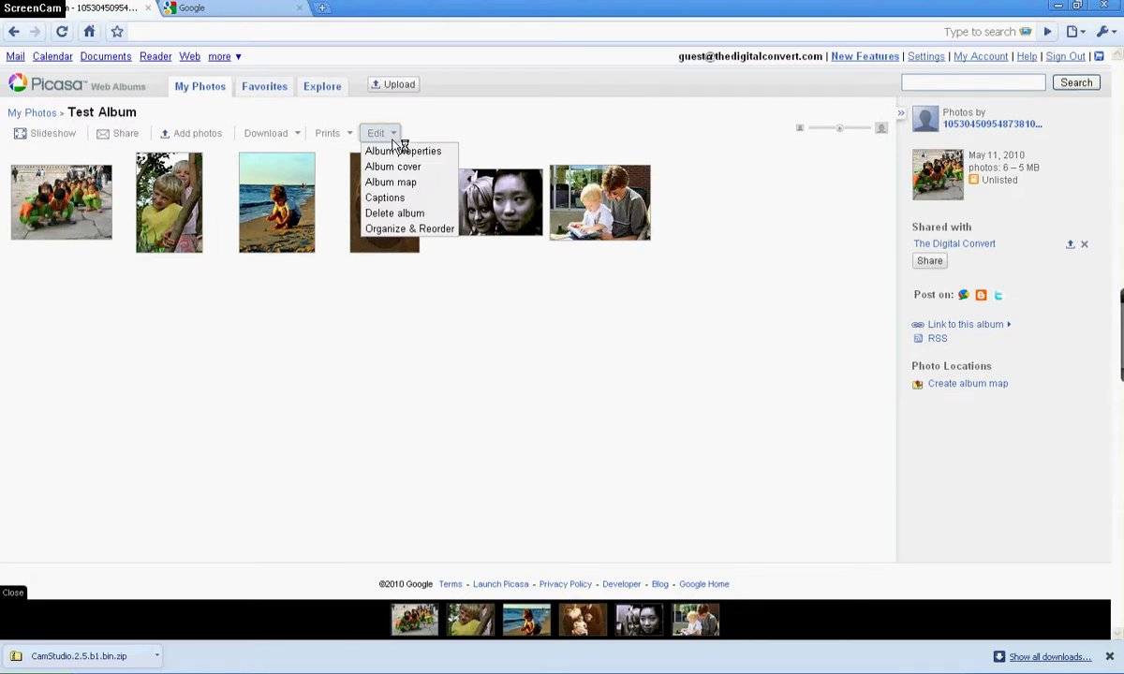
left_click(396, 230)
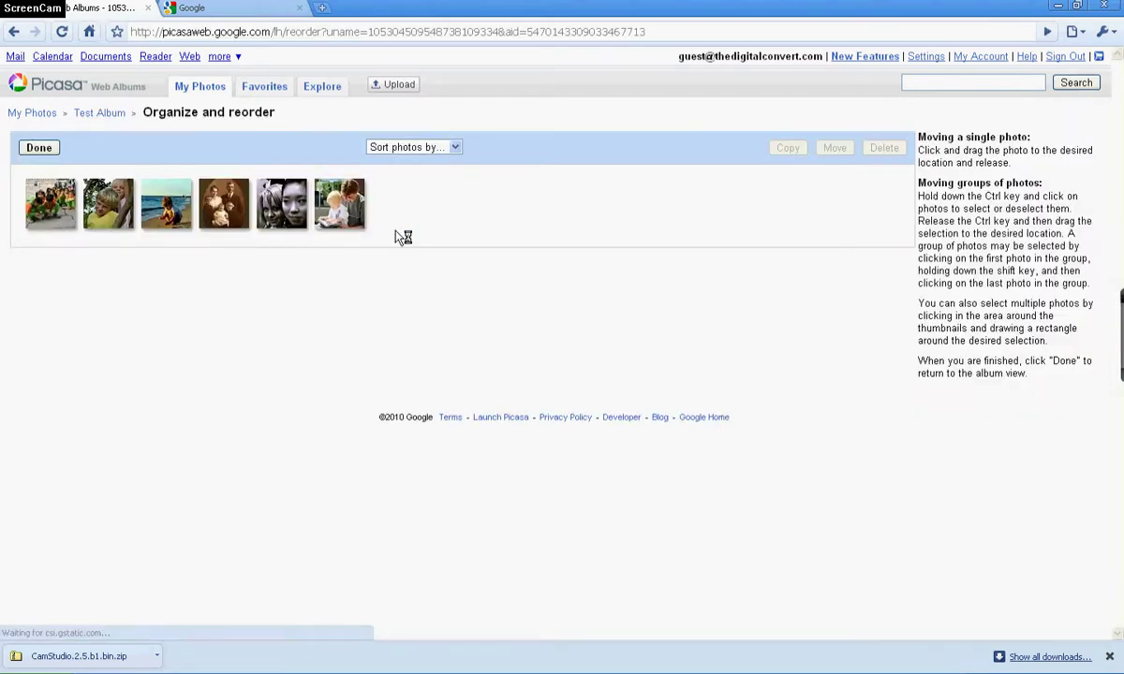
left_click(42, 213)
left_click_drag(42, 214, 127, 190)
left_click(47, 210)
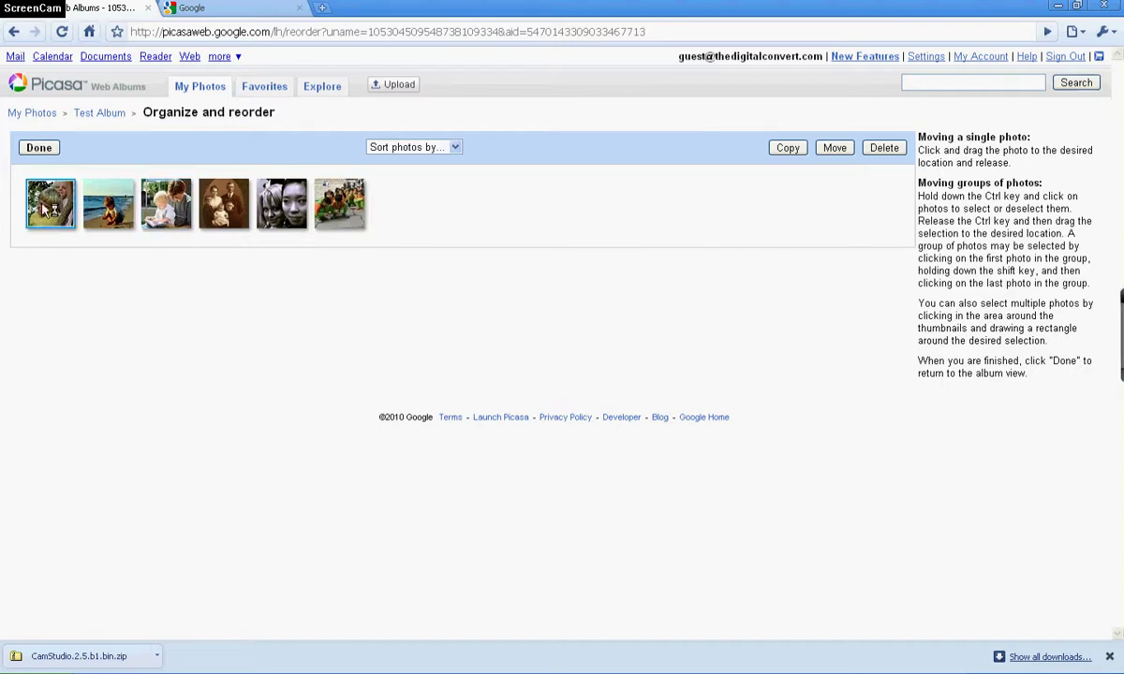
left_click_drag(47, 211, 211, 221)
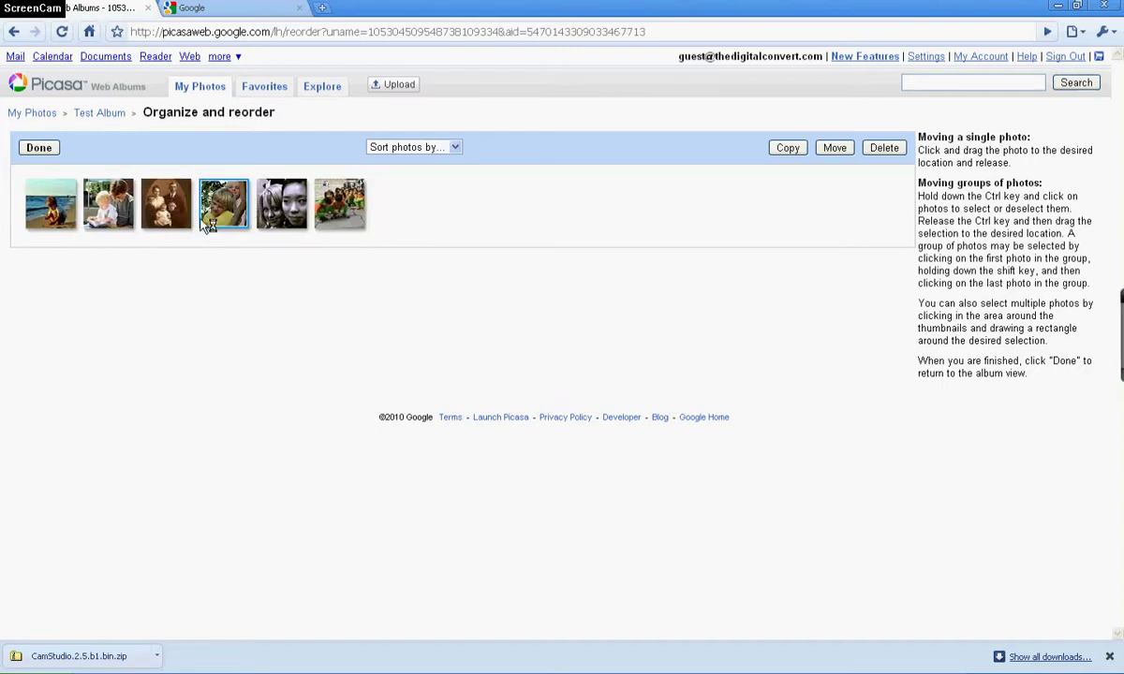
left_click(41, 154)
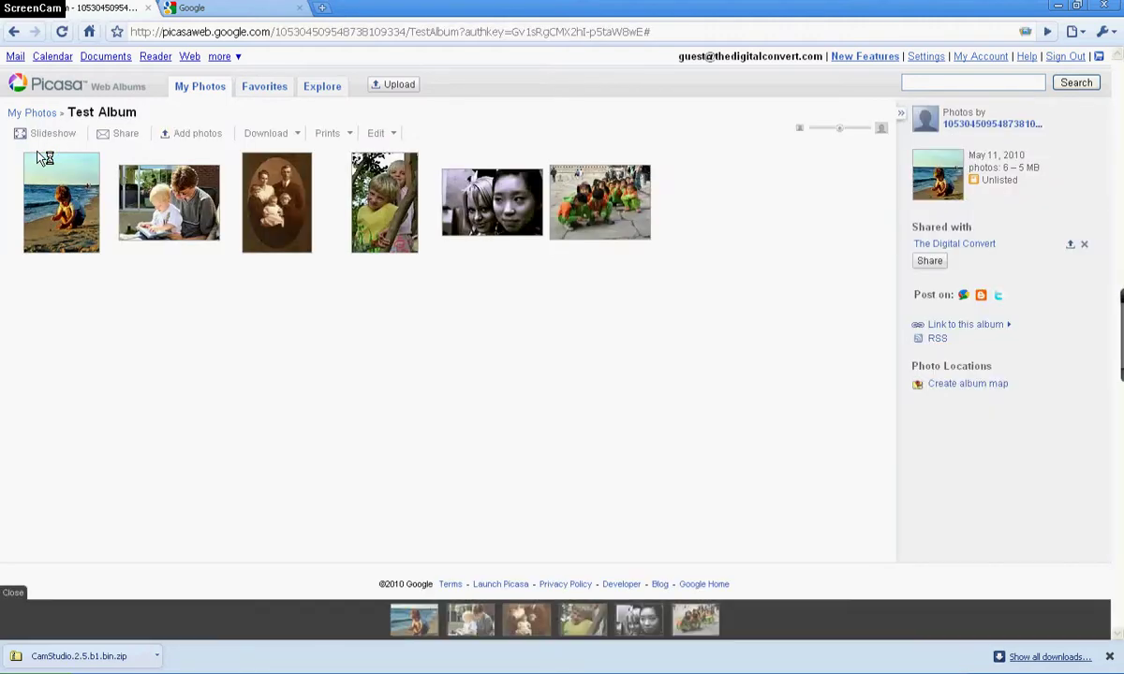